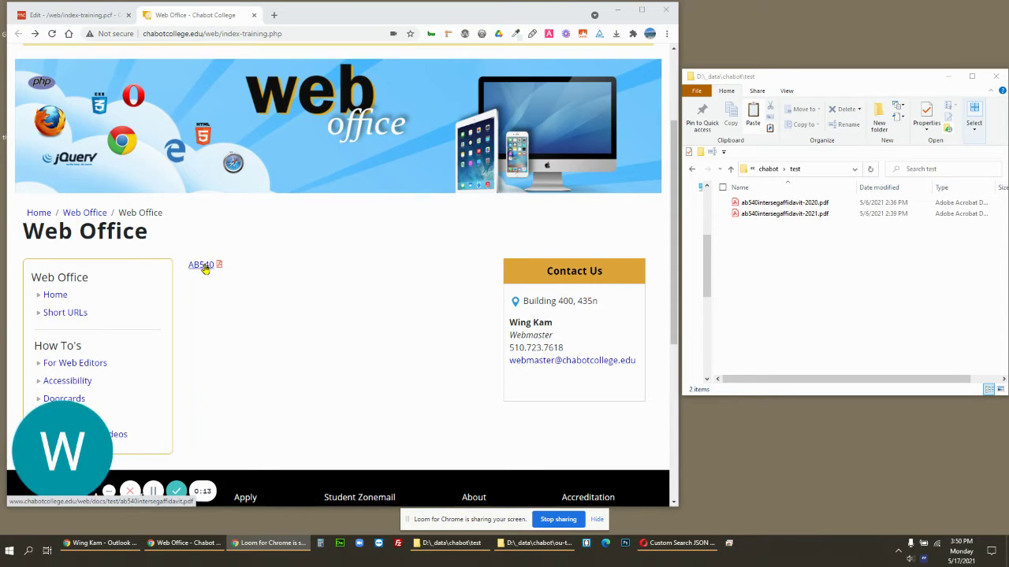
# - View the AB540 PDF linked on the Web Office page and compare it with the local ab540intersegaffidavit-2021.pdf
pyautogui.click(202, 266)
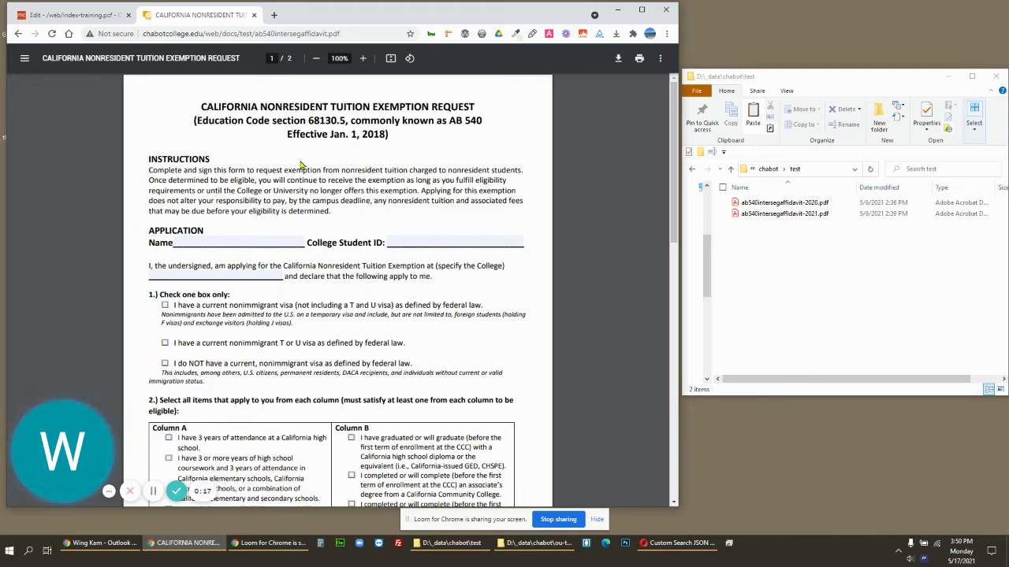
pyautogui.doubleClick(815, 220)
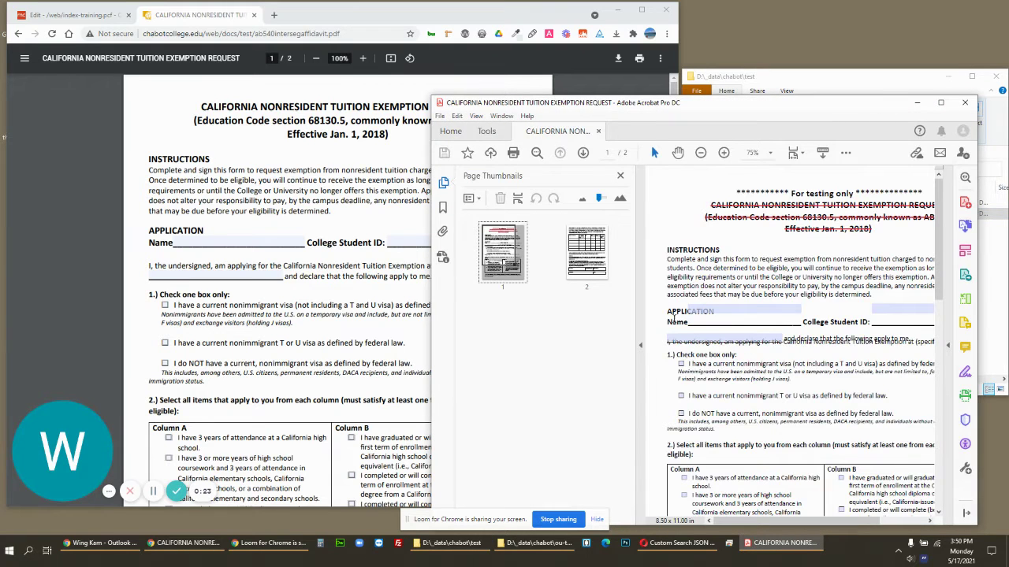
pyautogui.click(641, 345)
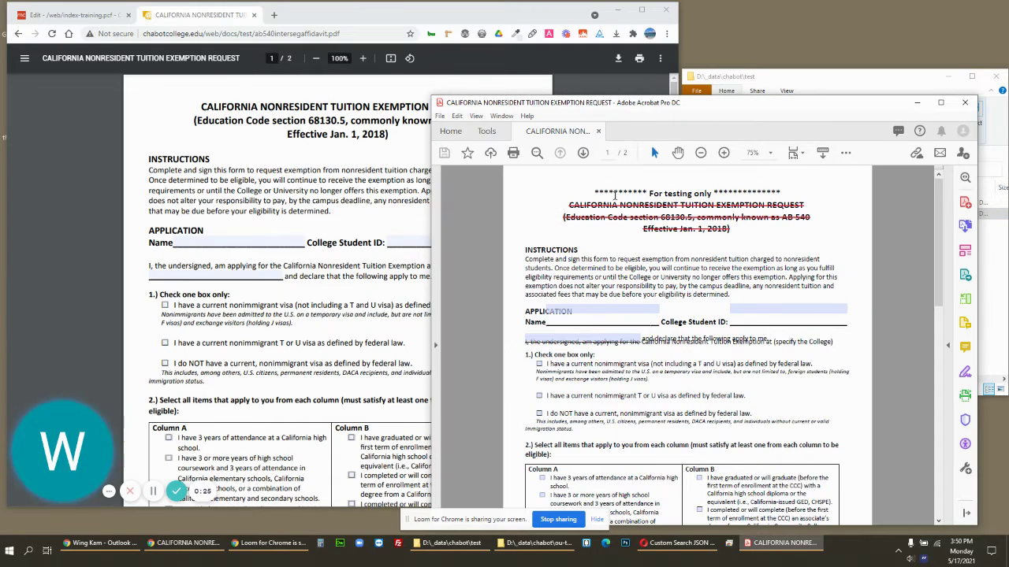
pyautogui.click(964, 103)
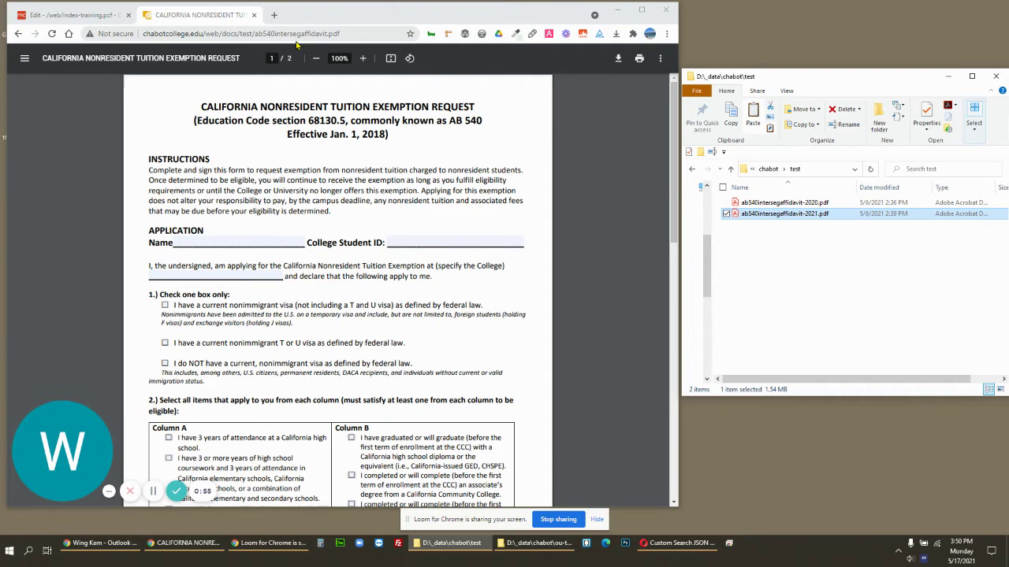
# - Return to the Web Office page and open index-training.pcf for editing in Omni CMS through the page's footer
pyautogui.click(19, 33)
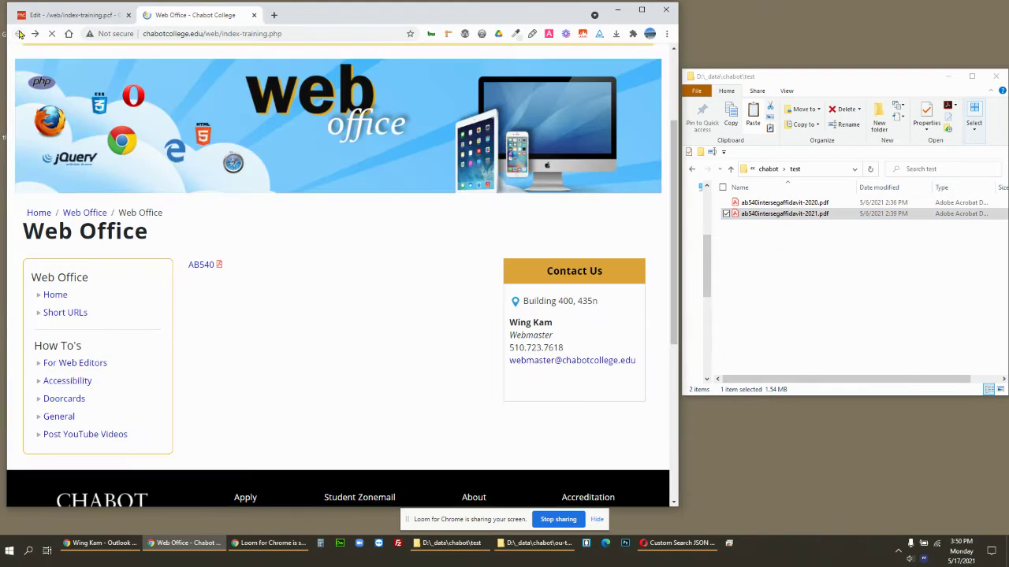
pyautogui.scroll(-5, 323, 284)
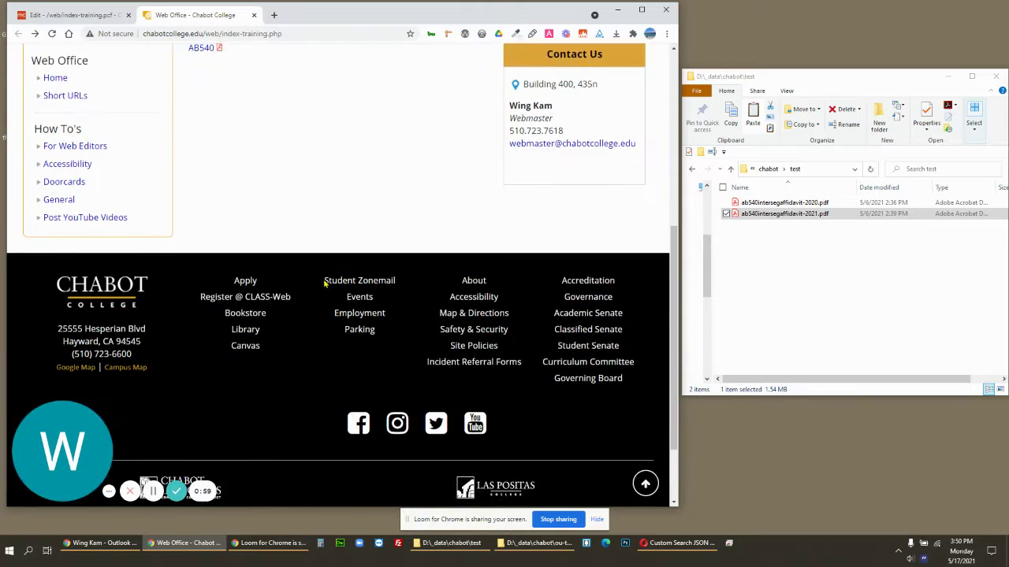
pyautogui.click(275, 481)
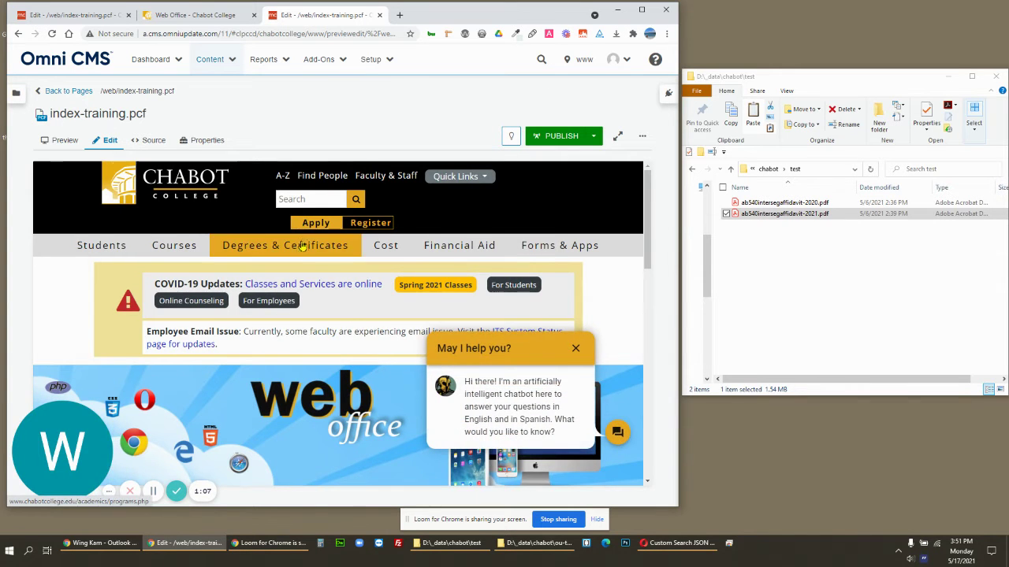
pyautogui.scroll(-2, 301, 251)
pyautogui.scroll(2, 301, 250)
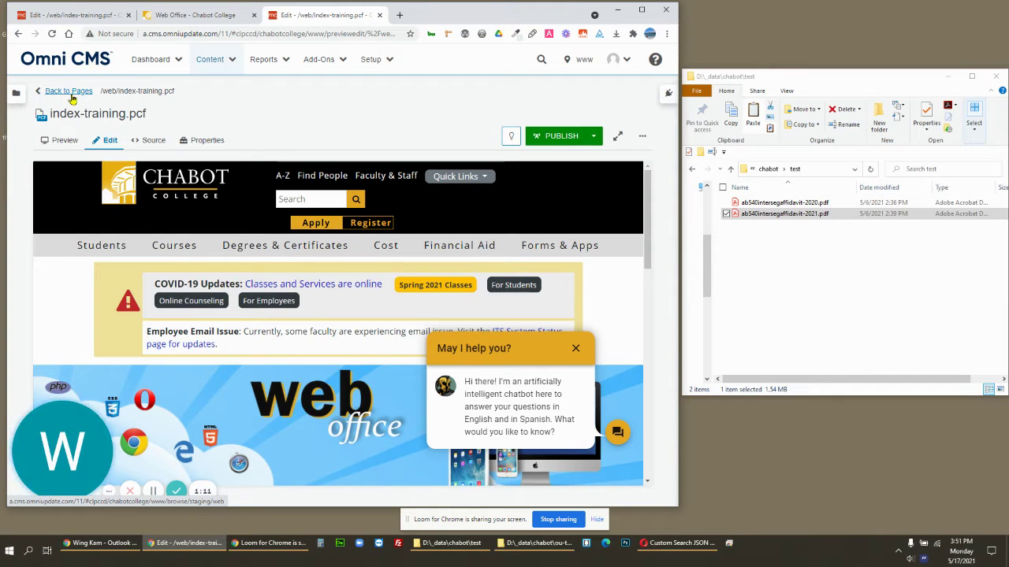
# - Browse from the page's parent folder to the web/docs/test folder that holds the published PDF
pyautogui.click(69, 91)
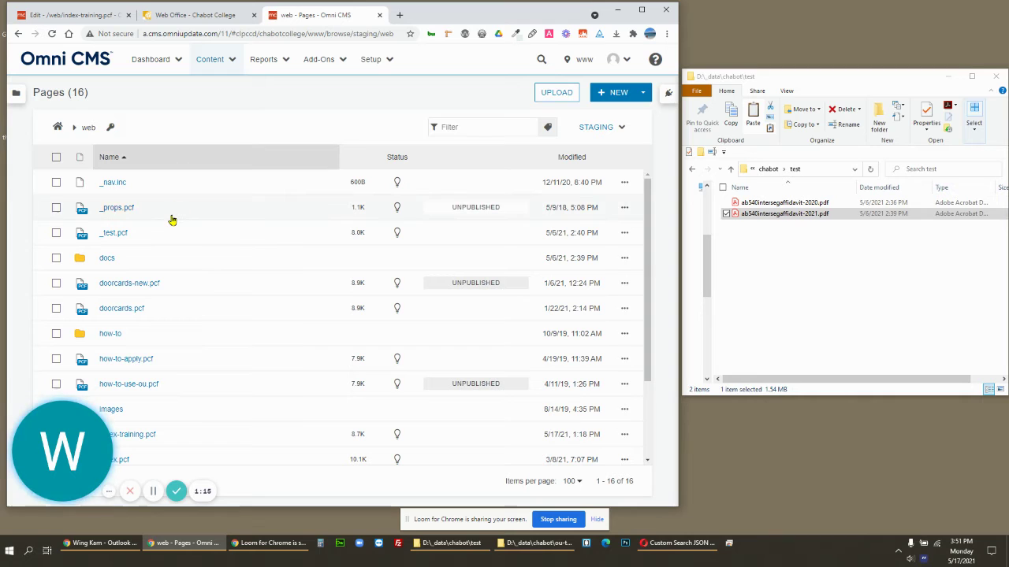
pyautogui.click(140, 260)
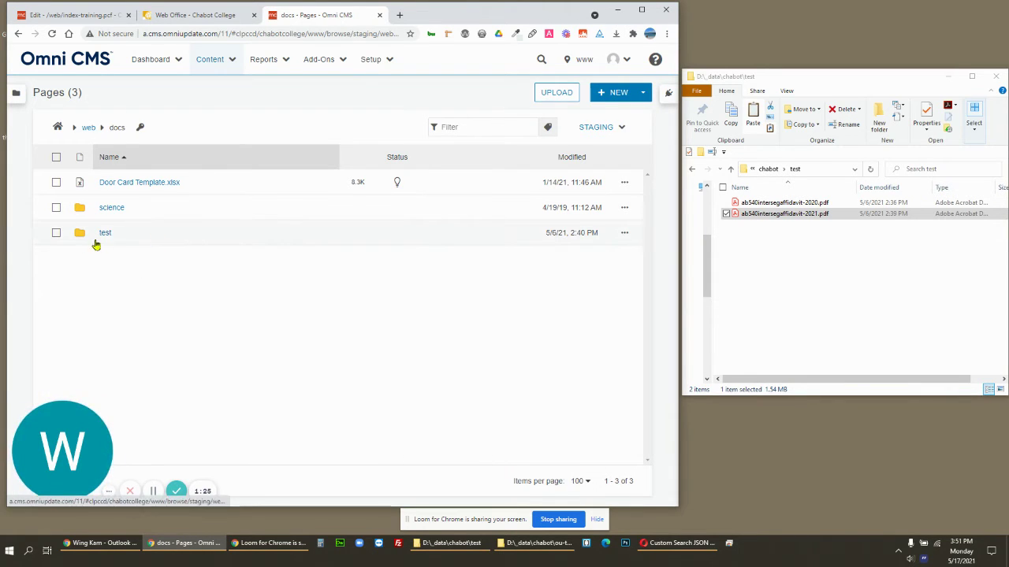
pyautogui.click(153, 235)
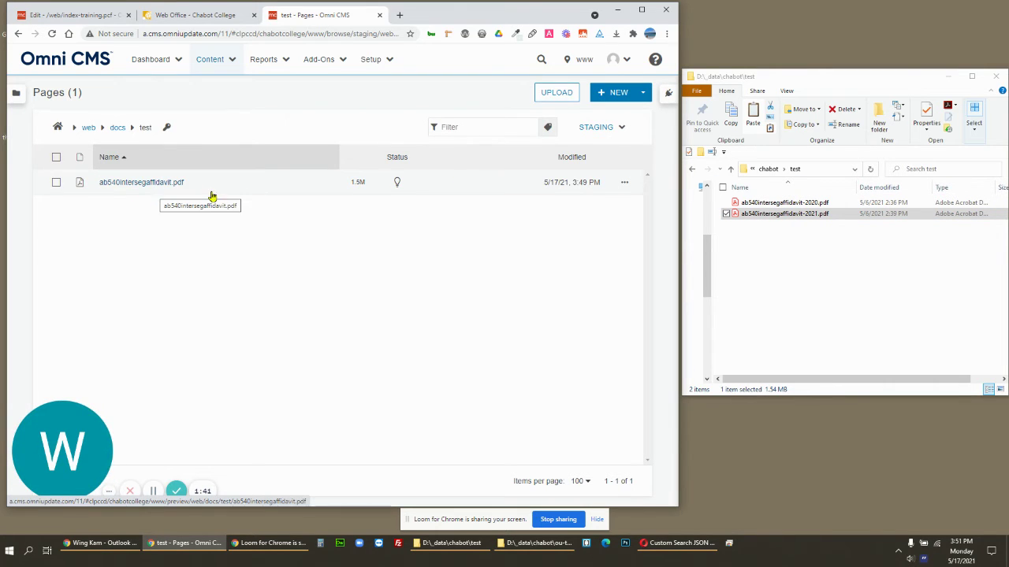
# - Duplicate ab540intersegaffidavit-2021.pdf within the local test folder
pyautogui.click(779, 214)
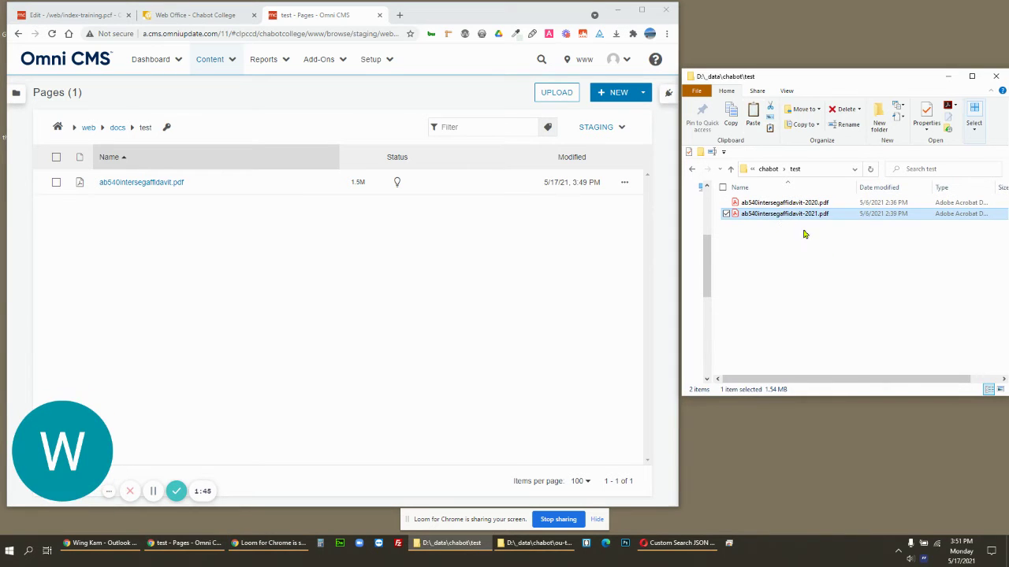
pyautogui.hotkey('ctrl', 'v')
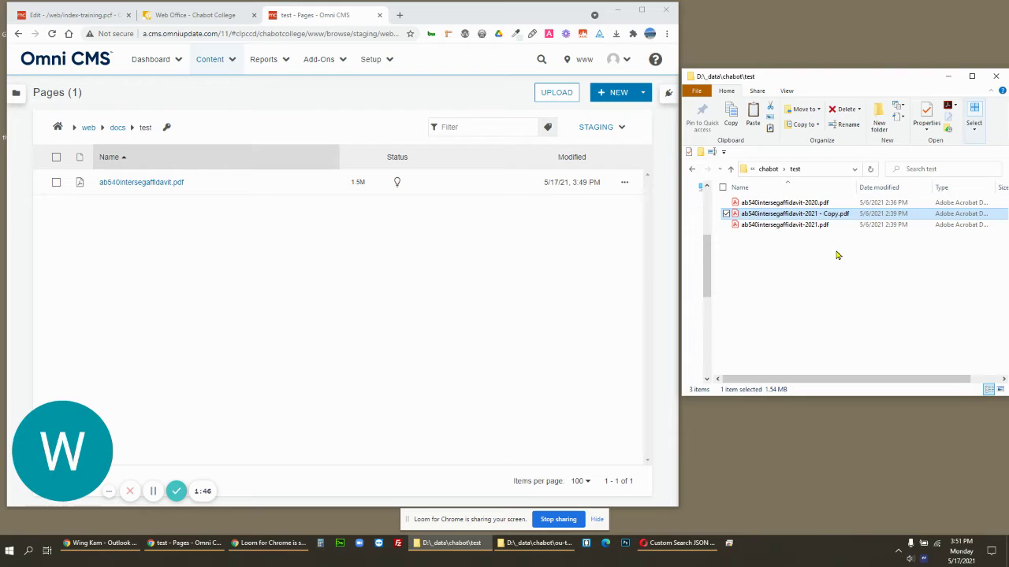
pyautogui.click(802, 215)
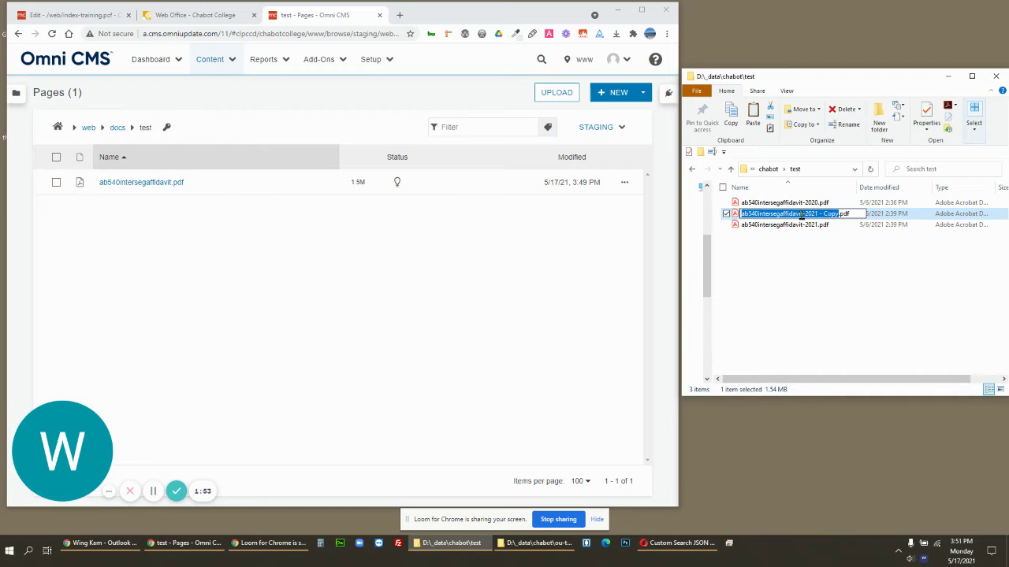
pyautogui.click(784, 245)
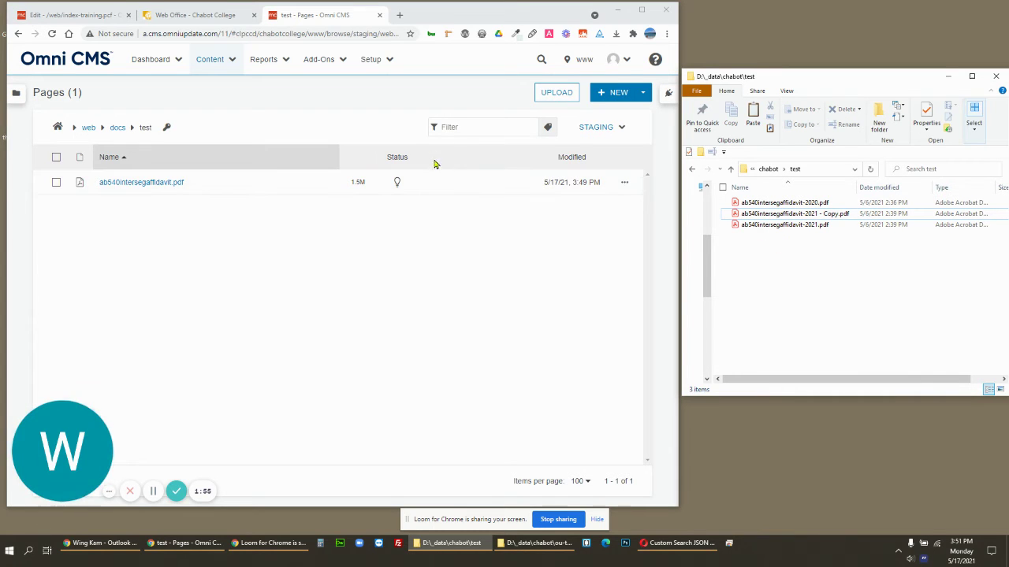
# - Copy the base name of ab540intersegaffidavit.pdf from its rename field in the CMS test folder
pyautogui.click(625, 187)
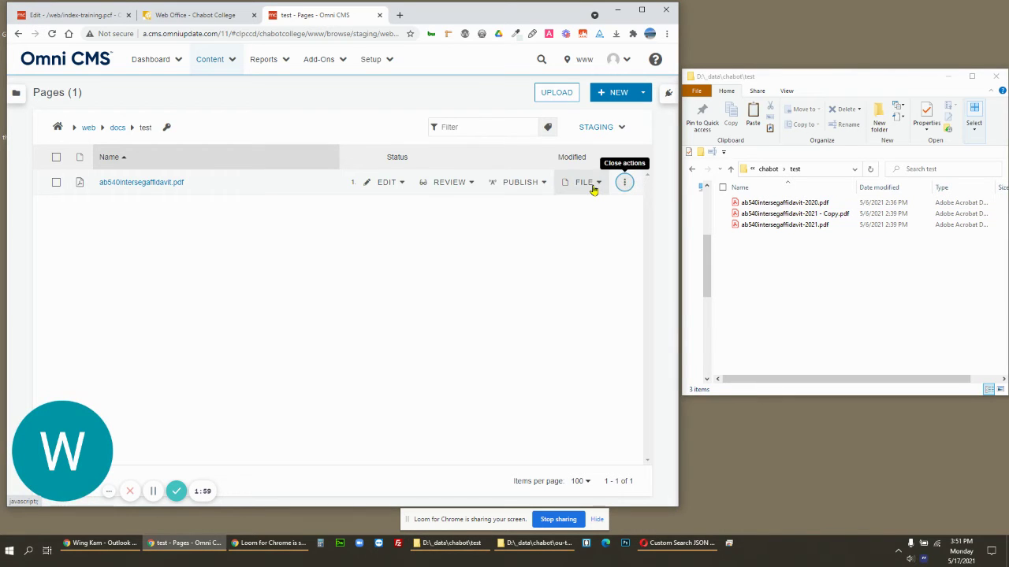
pyautogui.click(592, 189)
pyautogui.click(572, 209)
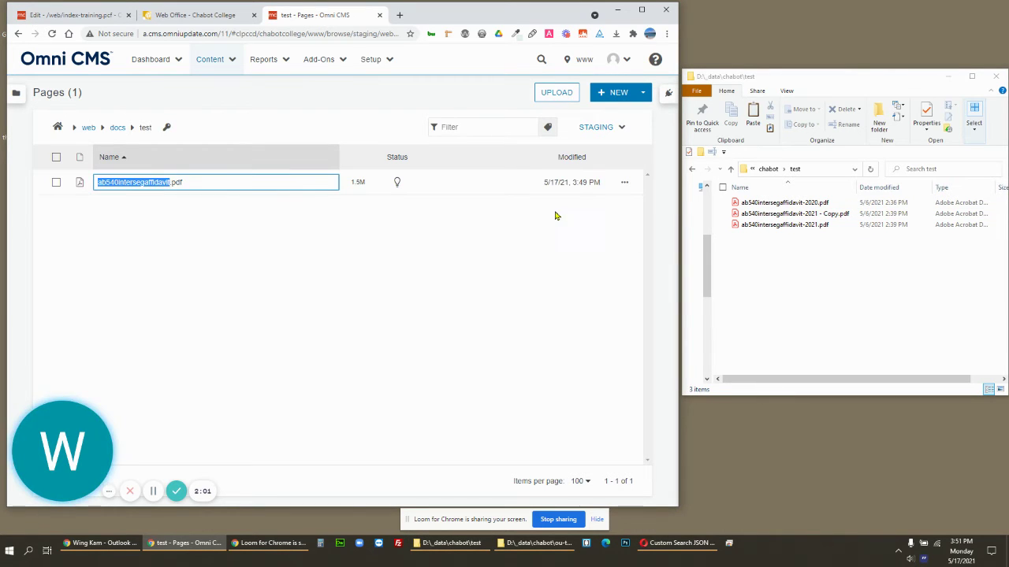
pyautogui.rightClick(138, 183)
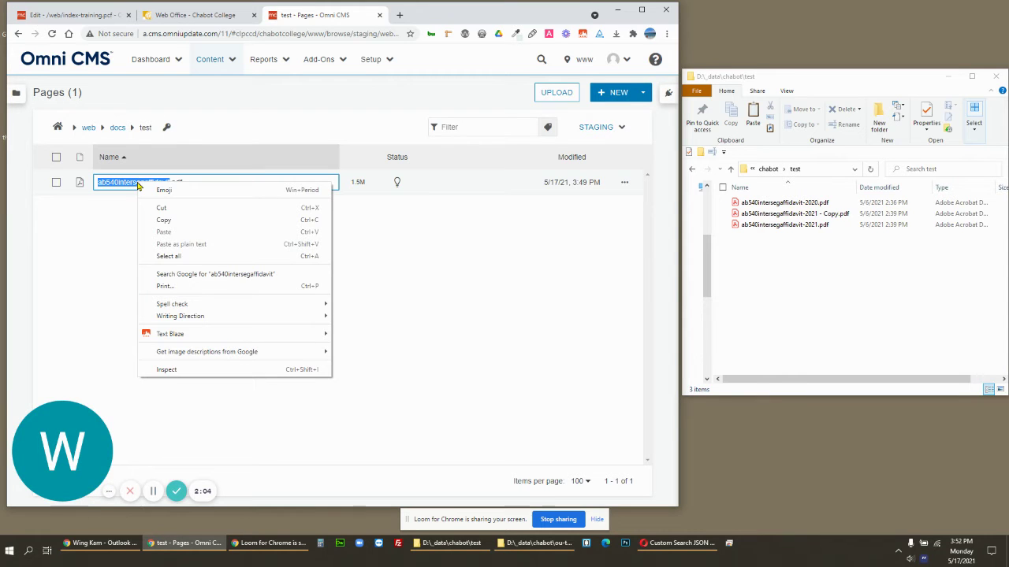
pyautogui.click(169, 220)
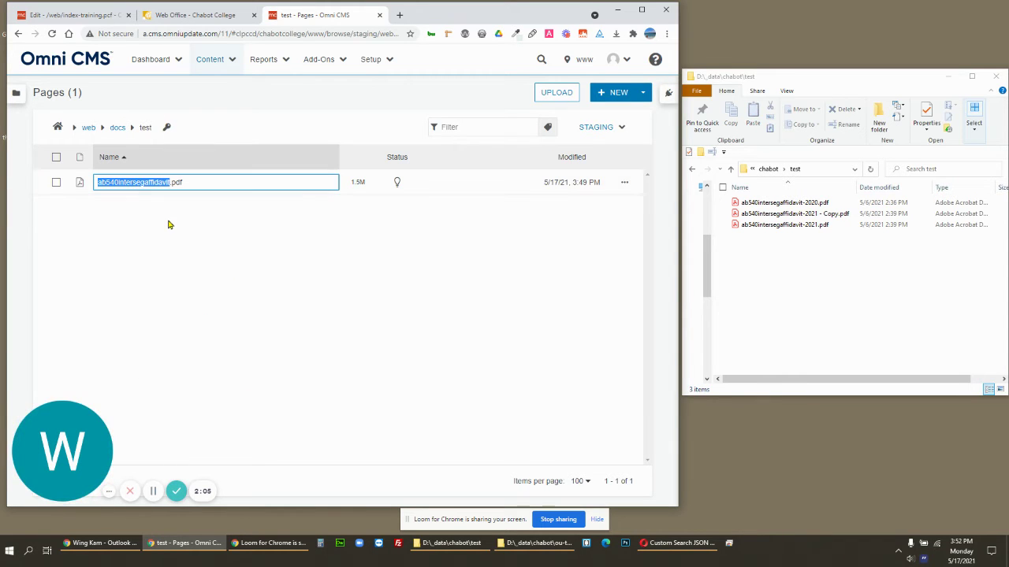
# - Rename the local copy of the 2021 PDF as ab540intersegaffidavit.pdf using the copied name
pyautogui.click(790, 214)
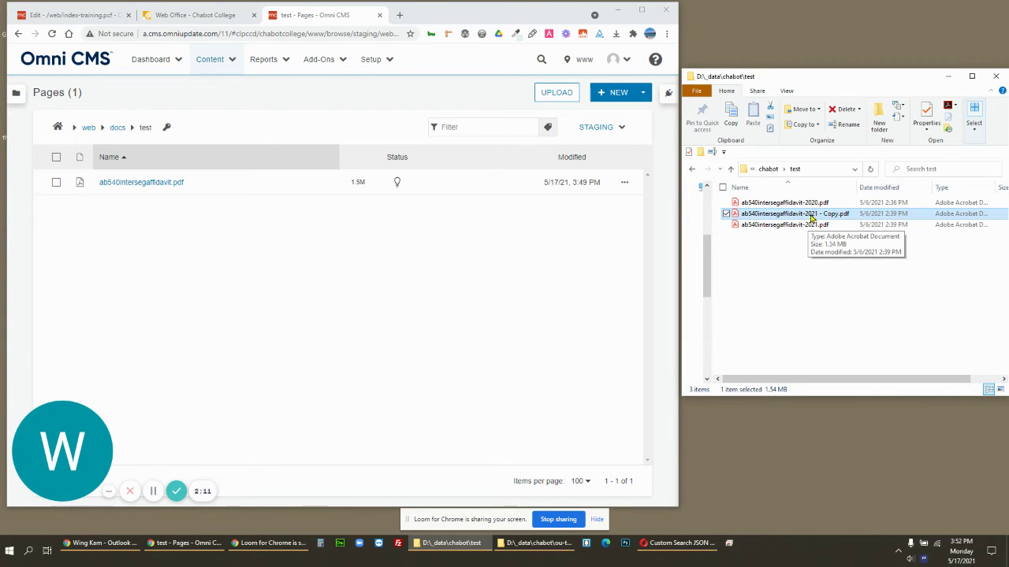
pyautogui.click(812, 218)
pyautogui.rightClick(810, 215)
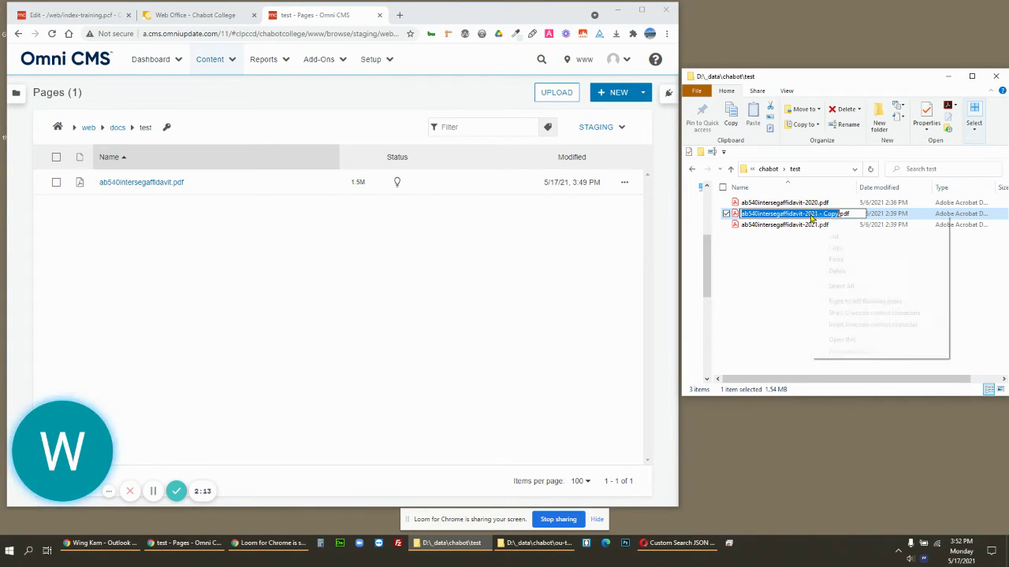
pyautogui.click(837, 260)
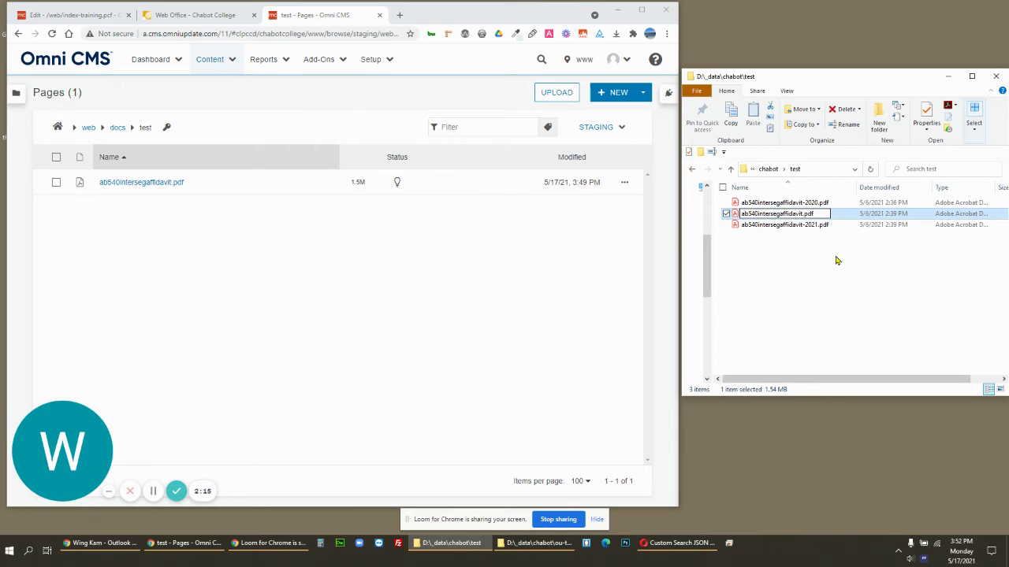
pyautogui.press('Return')
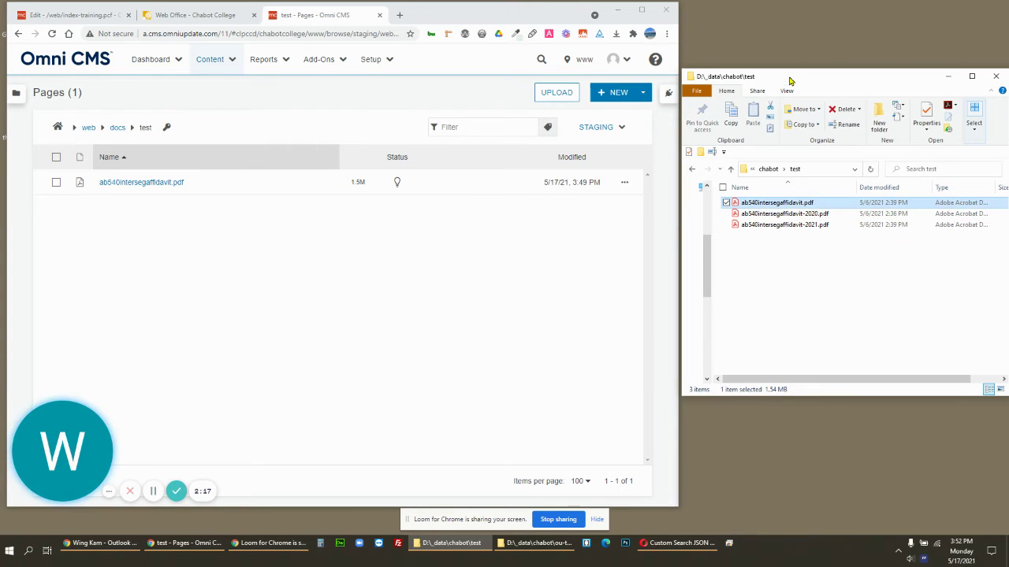
# - Upload the local ab540intersegaffidavit.pdf to /web/docs/test with Overwrite Existing enabled
pyautogui.moveTo(793, 81)
pyautogui.mouseDown()
pyautogui.moveTo(562, 81)
pyautogui.moveTo(299, 59)
pyautogui.moveTo(819, 84)
pyautogui.moveTo(790, 72)
pyautogui.mouseUp()
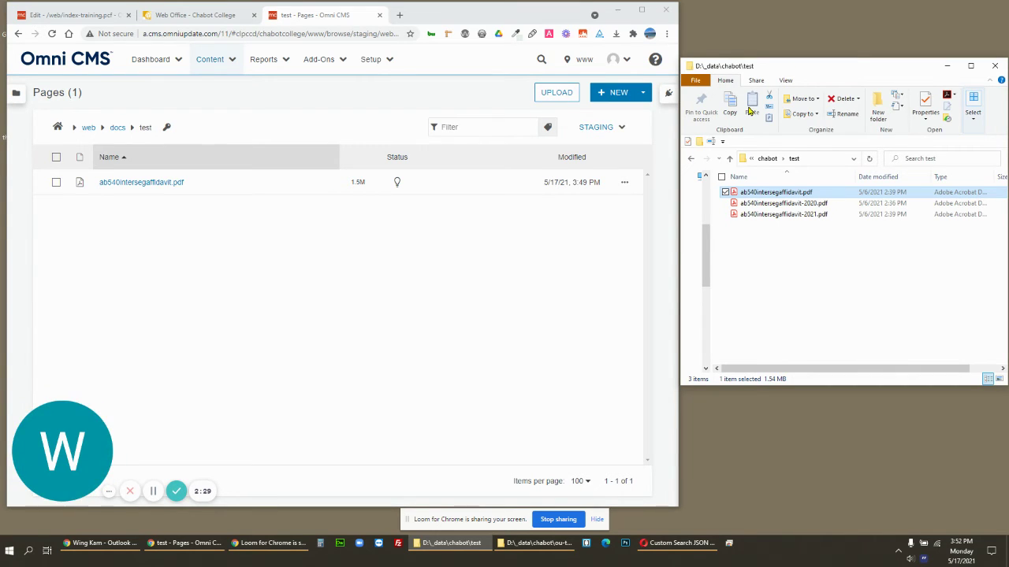
pyautogui.click(555, 94)
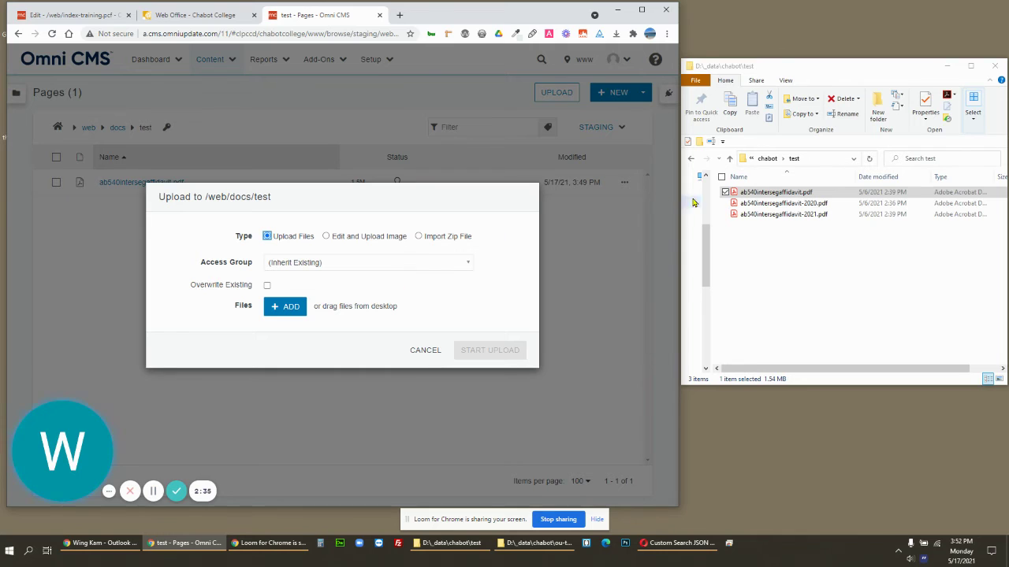
pyautogui.moveTo(776, 192); pyautogui.dragTo(405, 293)
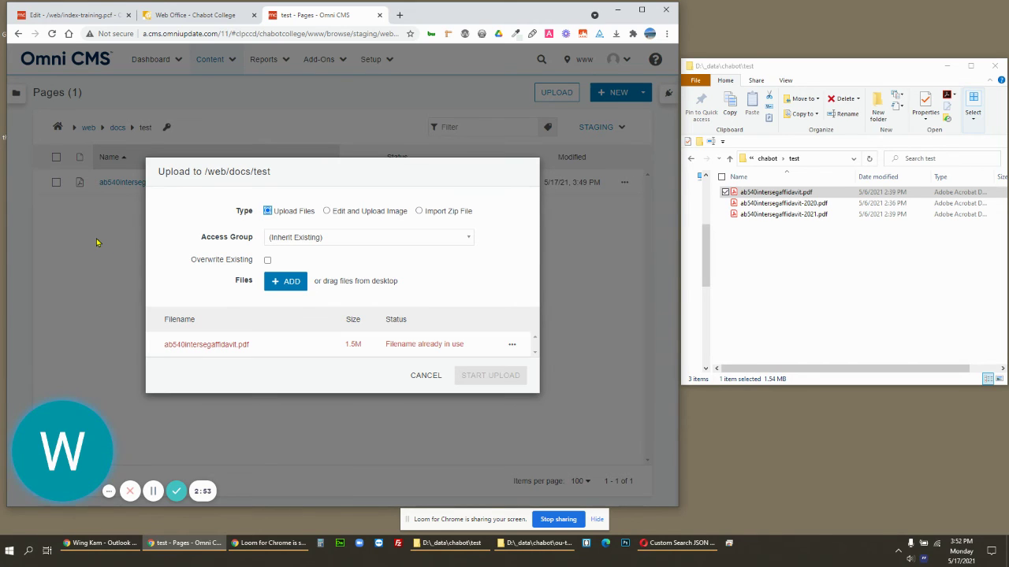
pyautogui.click(268, 261)
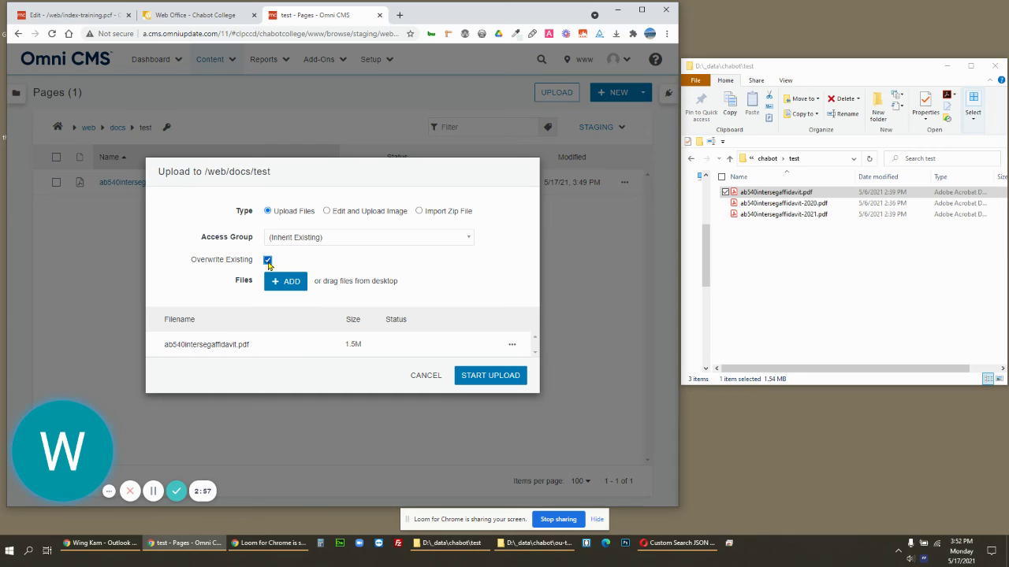
pyautogui.click(489, 381)
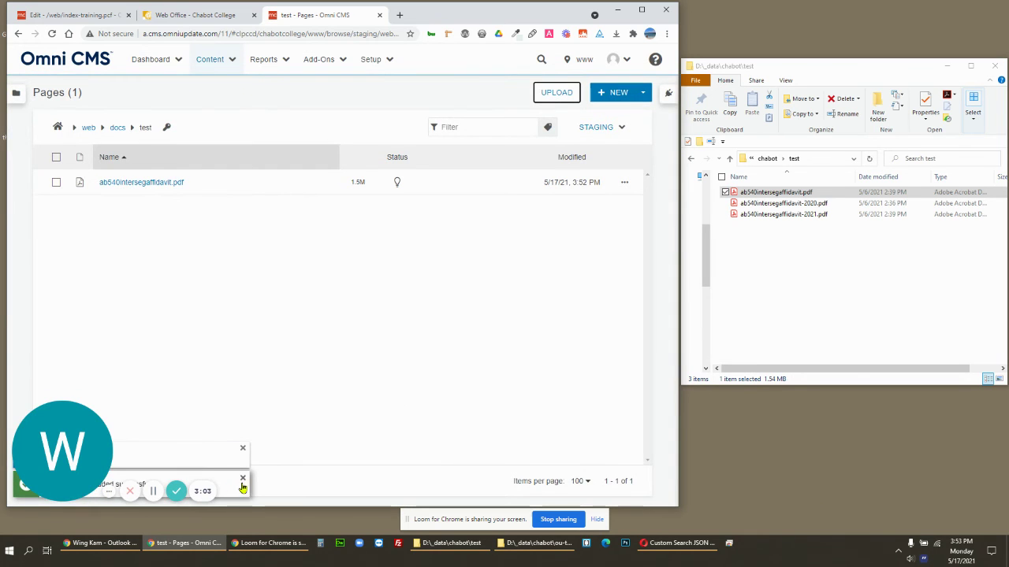
# - Publish the uploaded ab540intersegaffidavit.pdf from the CMS test folder
pyautogui.click(626, 184)
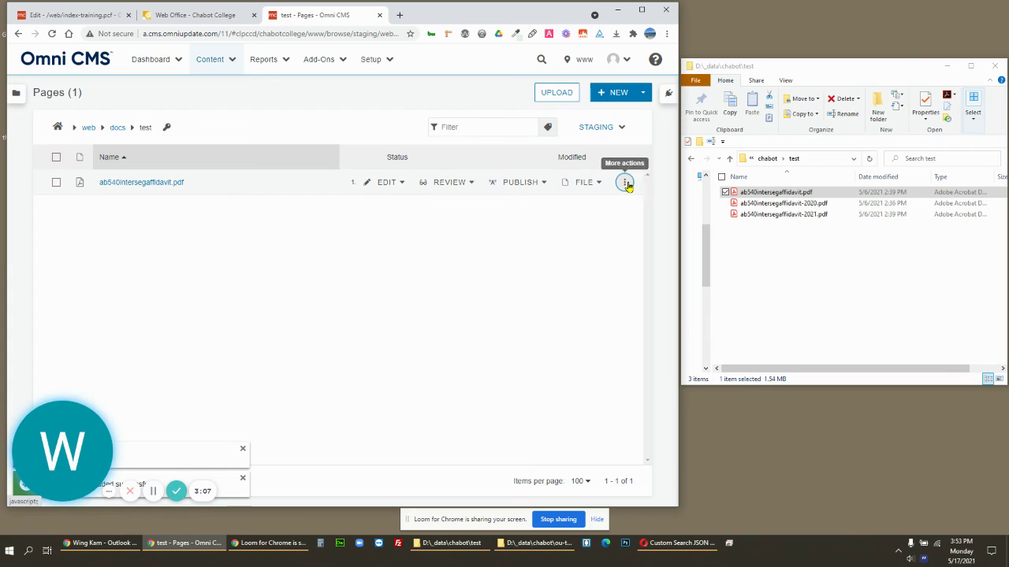
pyautogui.click(530, 186)
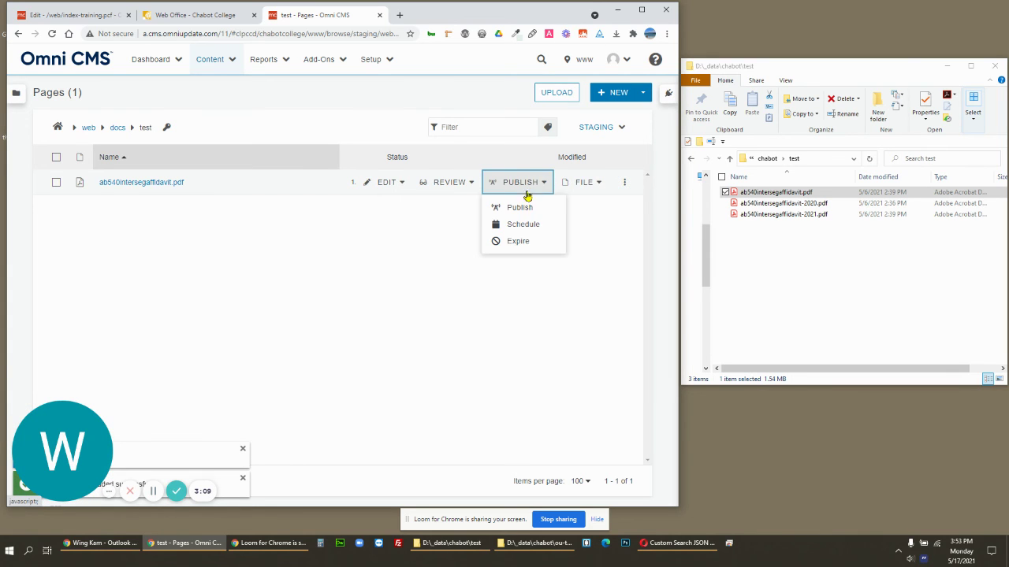
pyautogui.click(526, 208)
pyautogui.click(463, 365)
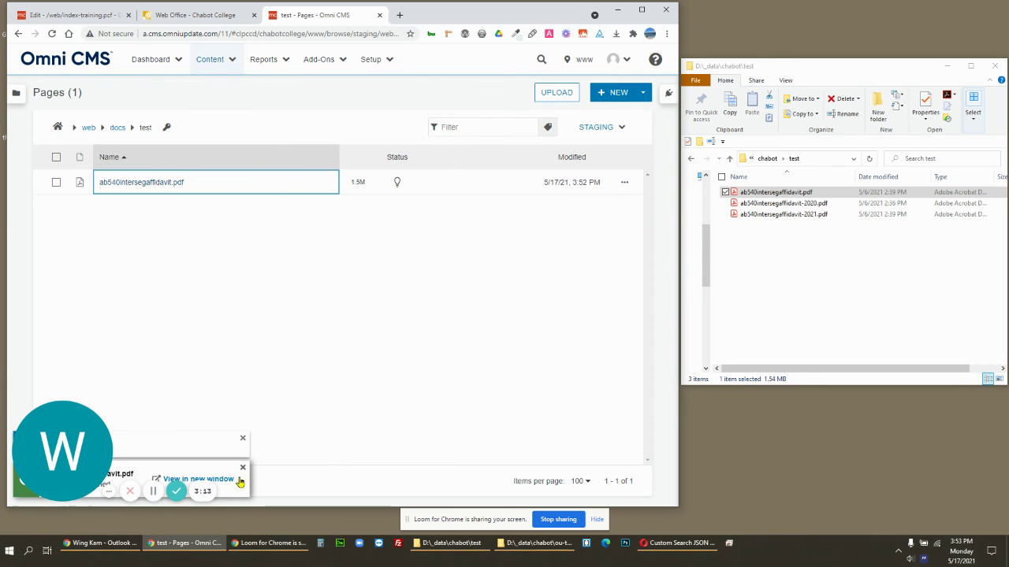
# - Open the AB540 link on the live Web Office page and check the heading of the linked PDF
pyautogui.click(193, 14)
pyautogui.scroll(3, 312, 134)
pyautogui.scroll(1, 242, 201)
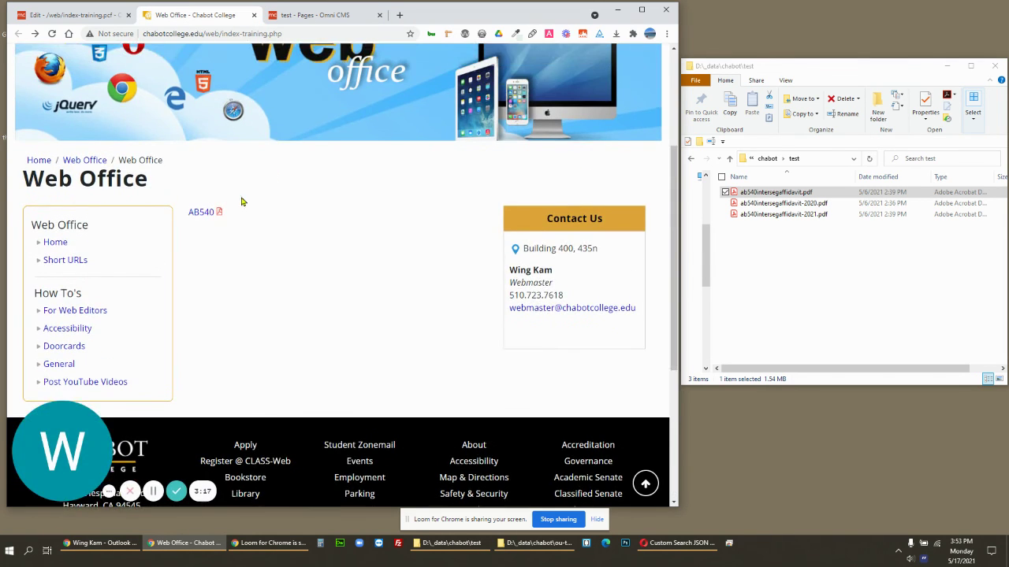
pyautogui.click(200, 213)
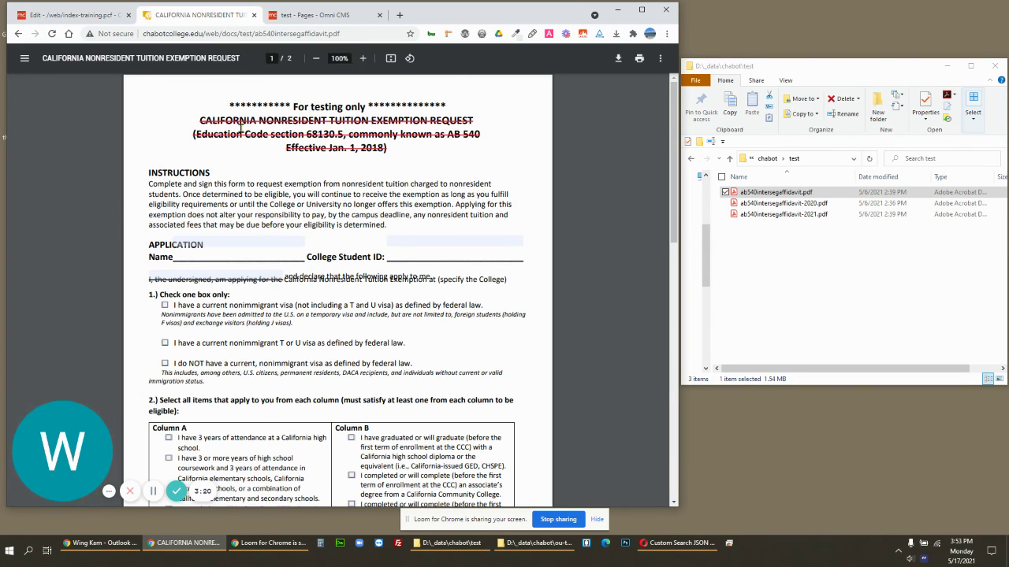
pyautogui.moveTo(240, 121); pyautogui.dragTo(369, 140)
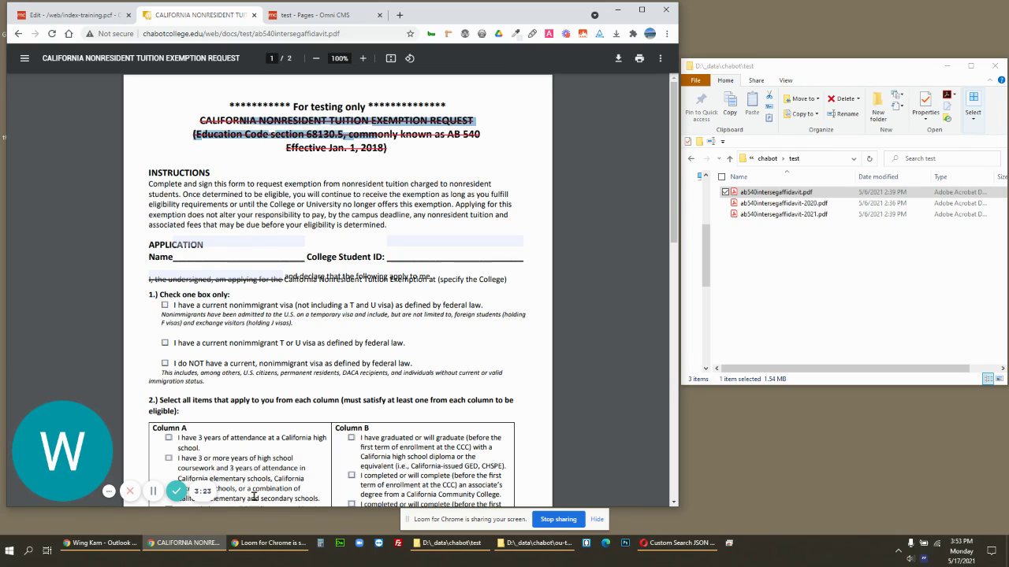